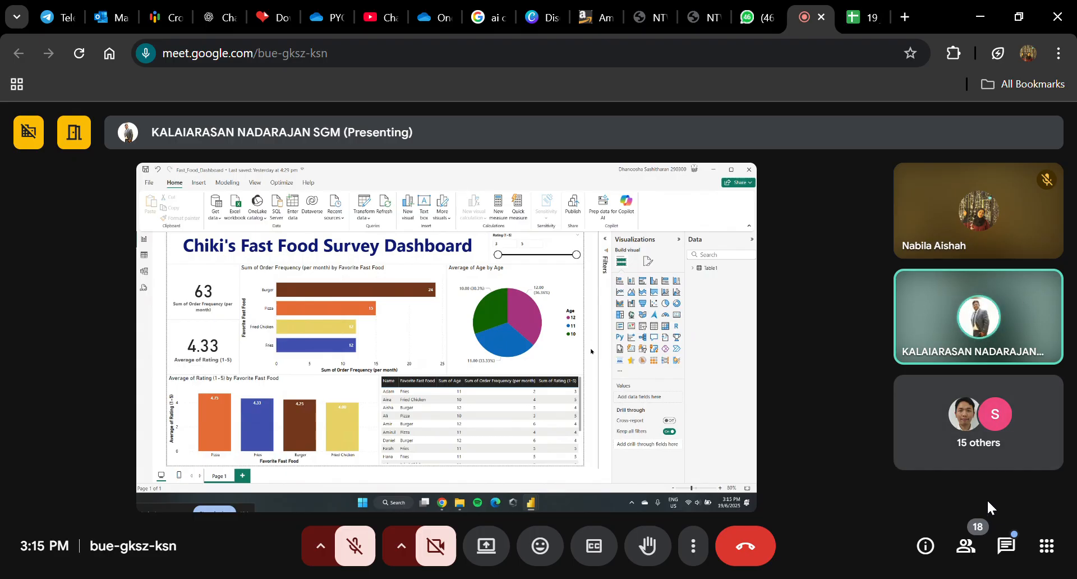
Step: Read the meeting's in-call messages twice during the presentation, closing the chat after each check
{"action": "left_click", "coordinate": [1005, 547]}
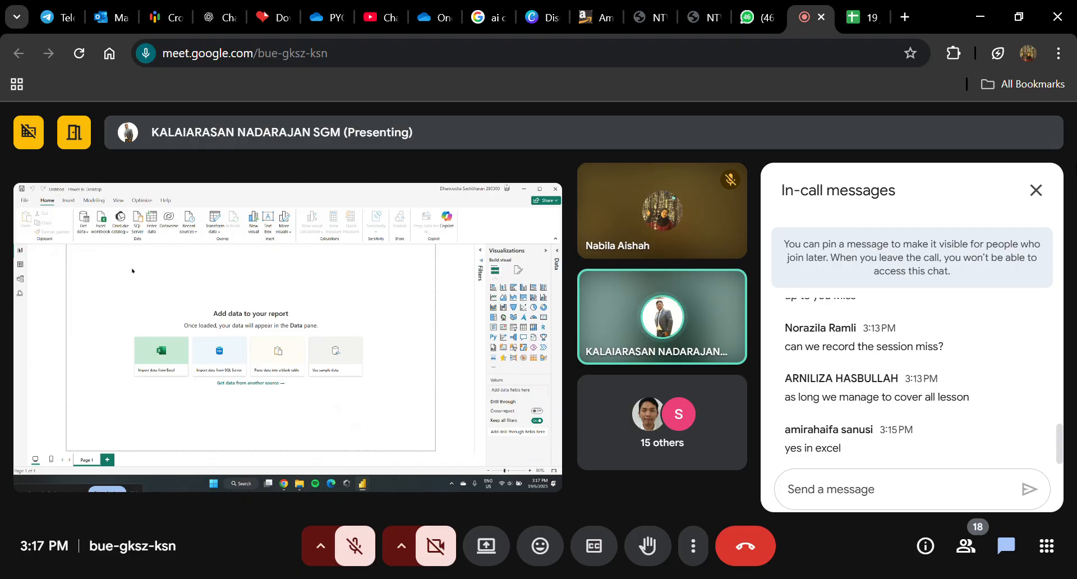
{"action": "left_click", "coordinate": [1036, 190]}
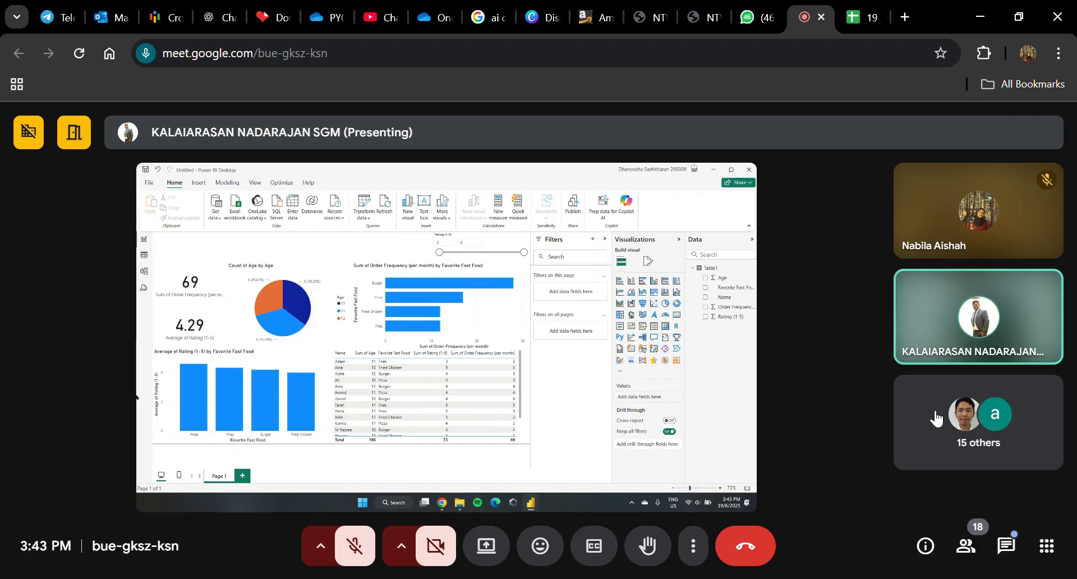
{"action": "left_click", "coordinate": [1007, 547]}
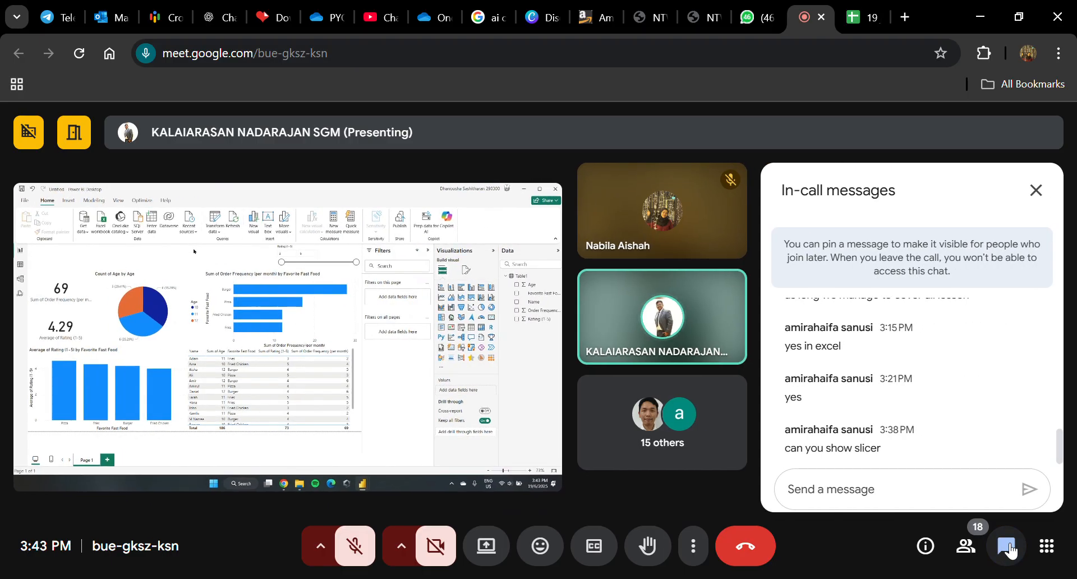
{"action": "left_click", "coordinate": [1043, 191]}
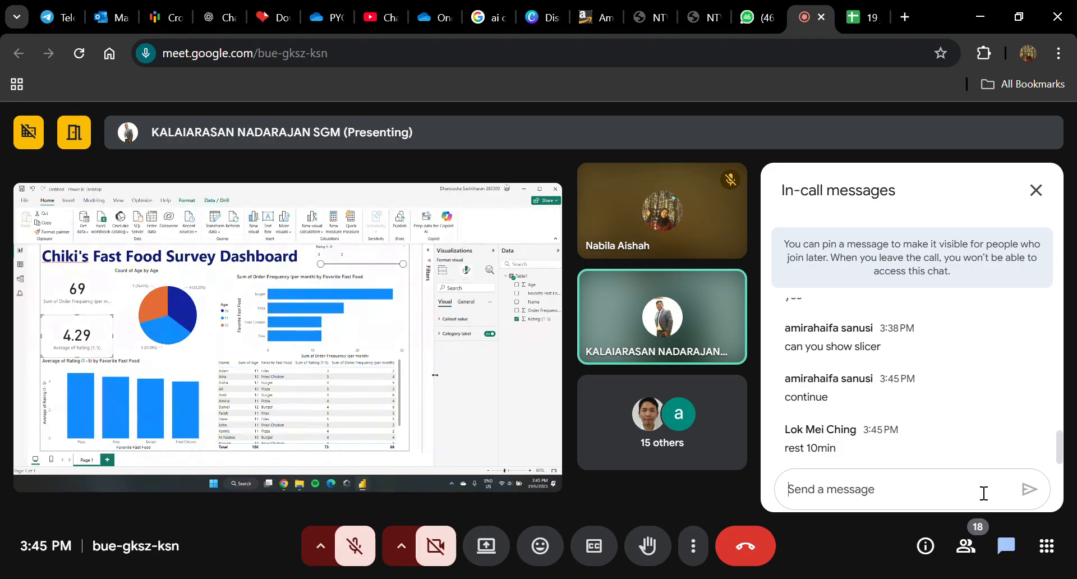
Step: Send the message "rest 10 mins" to everyone in the meeting chat
{"action": "type", "text": "rest 10"}
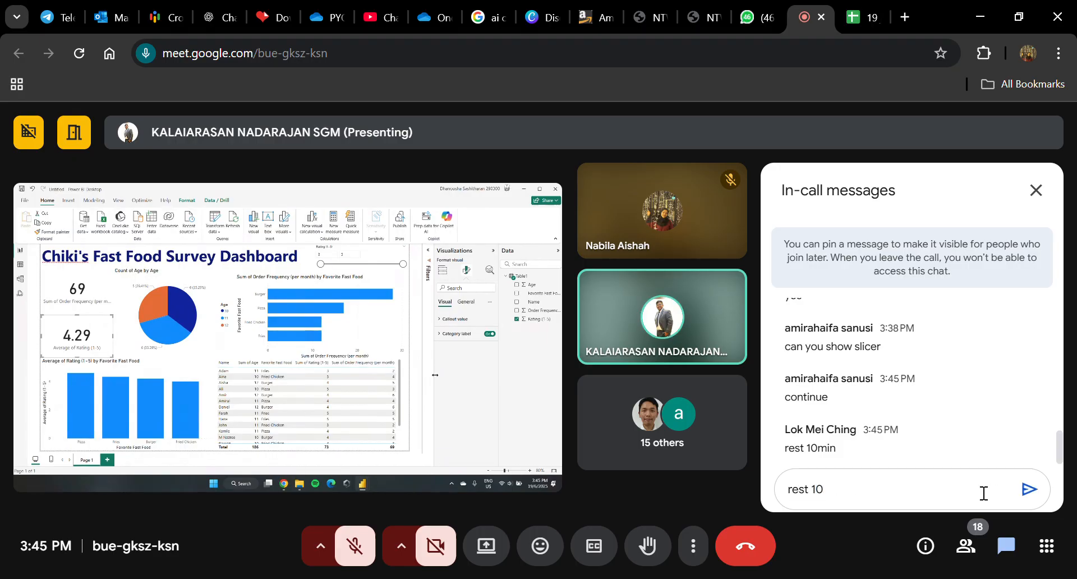
{"action": "type", "text": " mins"}
{"action": "key", "text": "Return"}
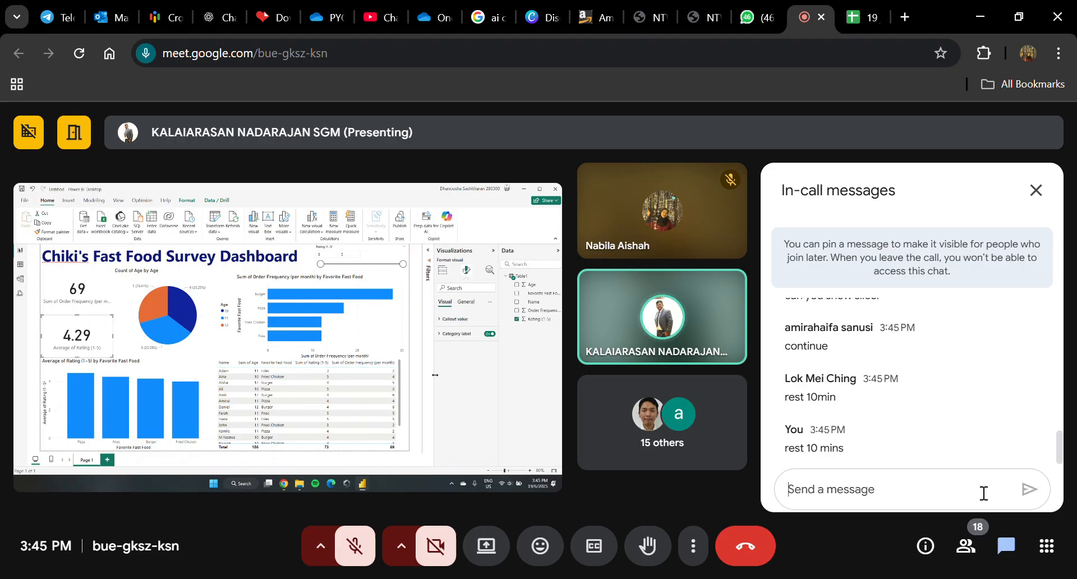
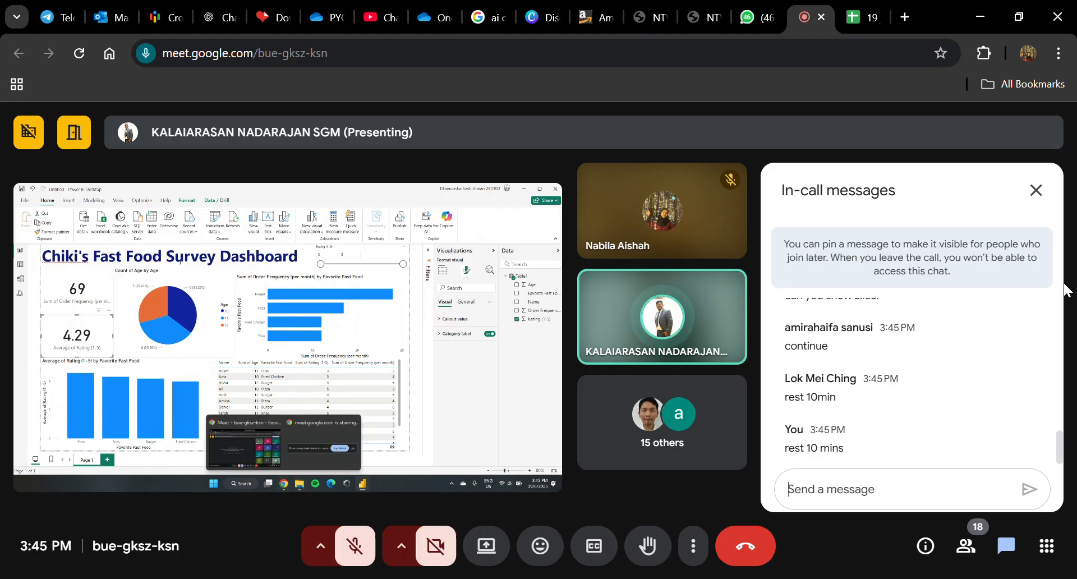
Step: Close the in-call messages, and open and close the emoji reactions in the meeting
{"action": "left_click", "coordinate": [1035, 194]}
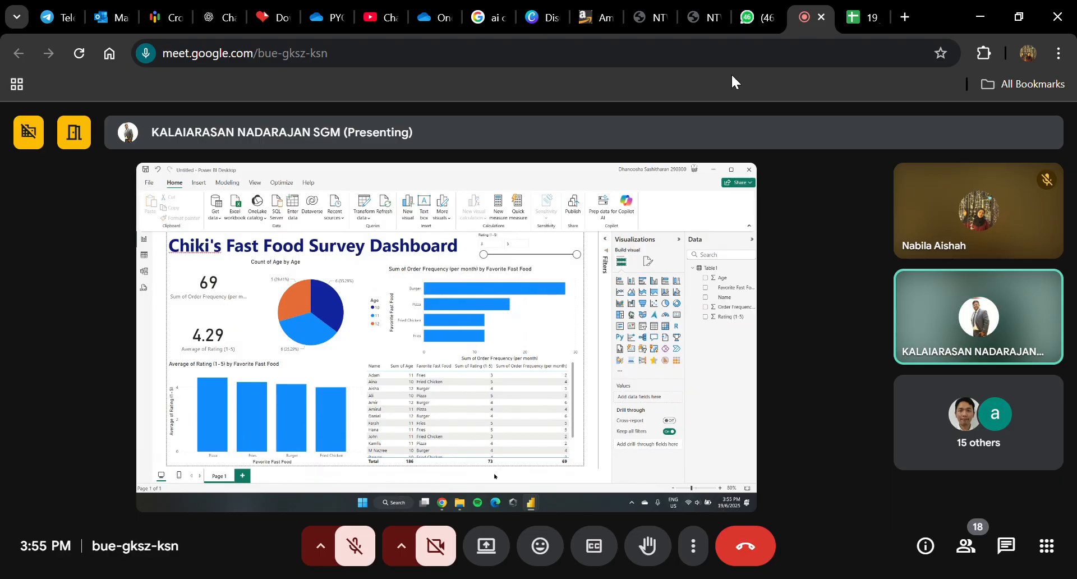
{"action": "left_click", "coordinate": [553, 557]}
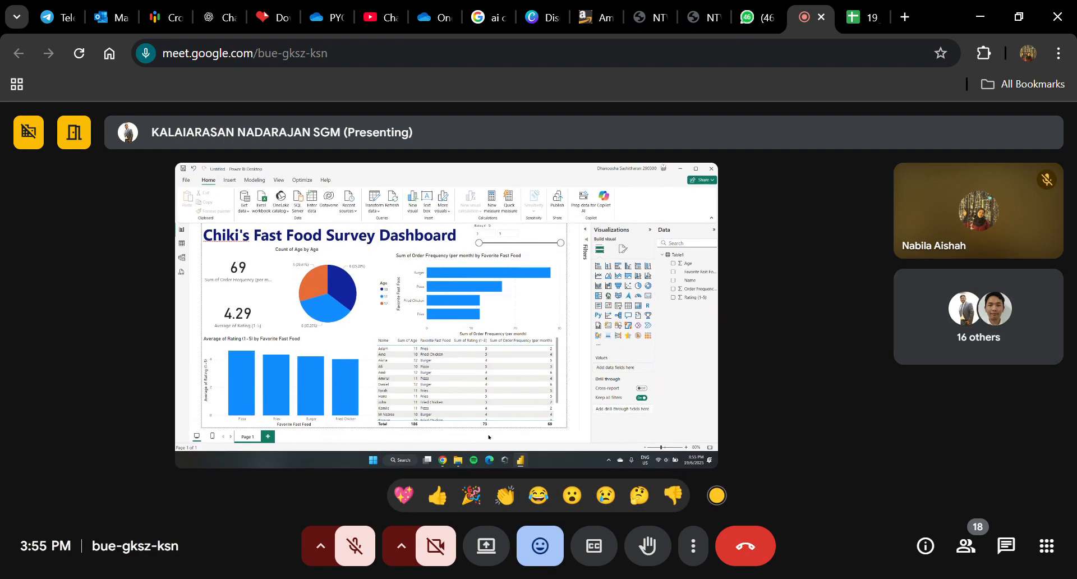
{"action": "left_click", "coordinate": [542, 567]}
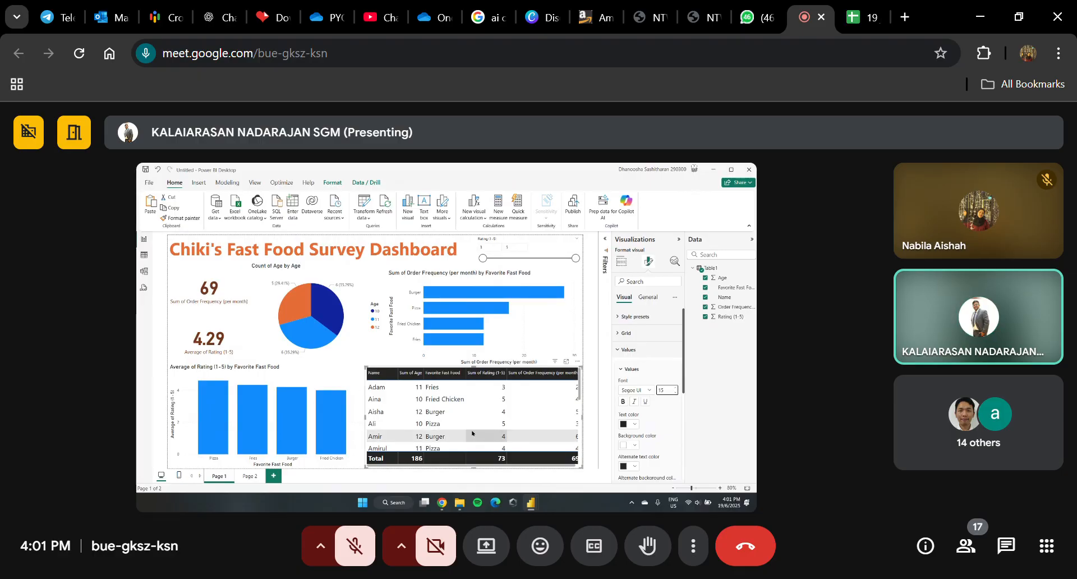
Step: Set the background color of the table's values to a light orange theme shade in the shared dashboard
{"action": "left_click", "coordinate": [634, 446]}
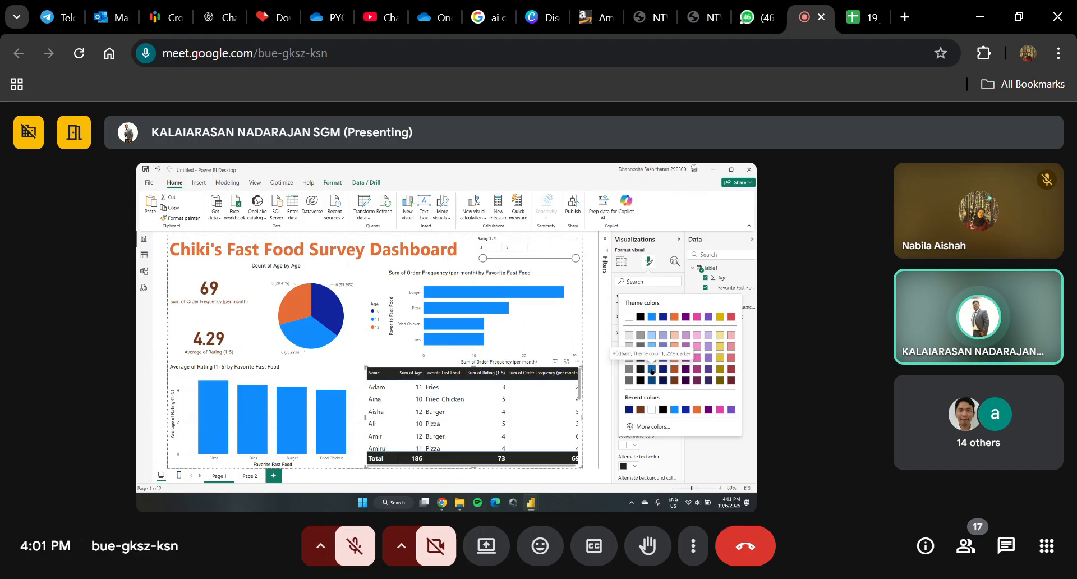
{"action": "left_click", "coordinate": [628, 335]}
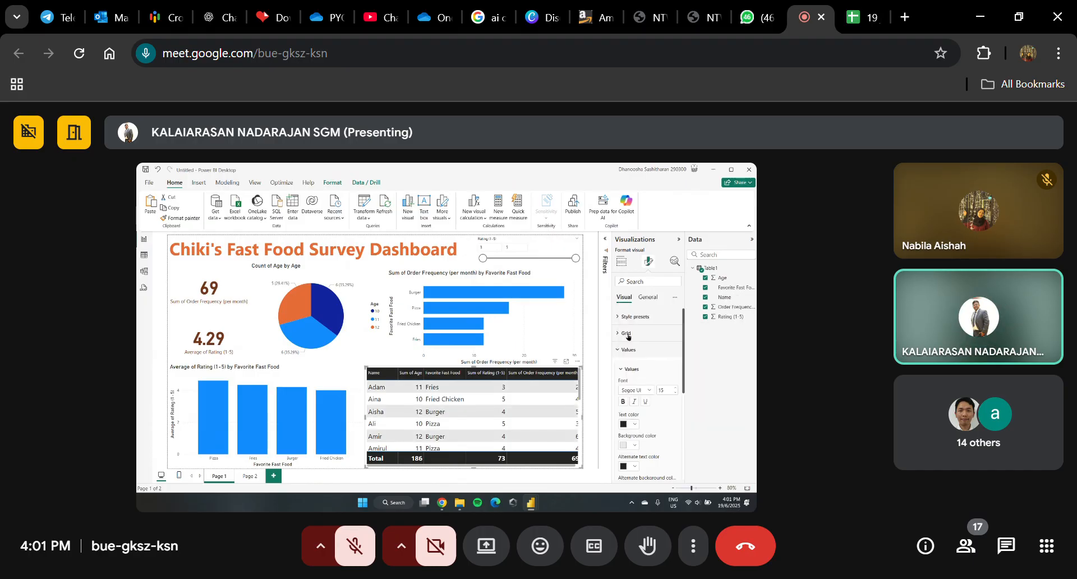
{"action": "scroll", "coordinate": [650, 429], "scroll_direction": "down", "scroll_amount": 2}
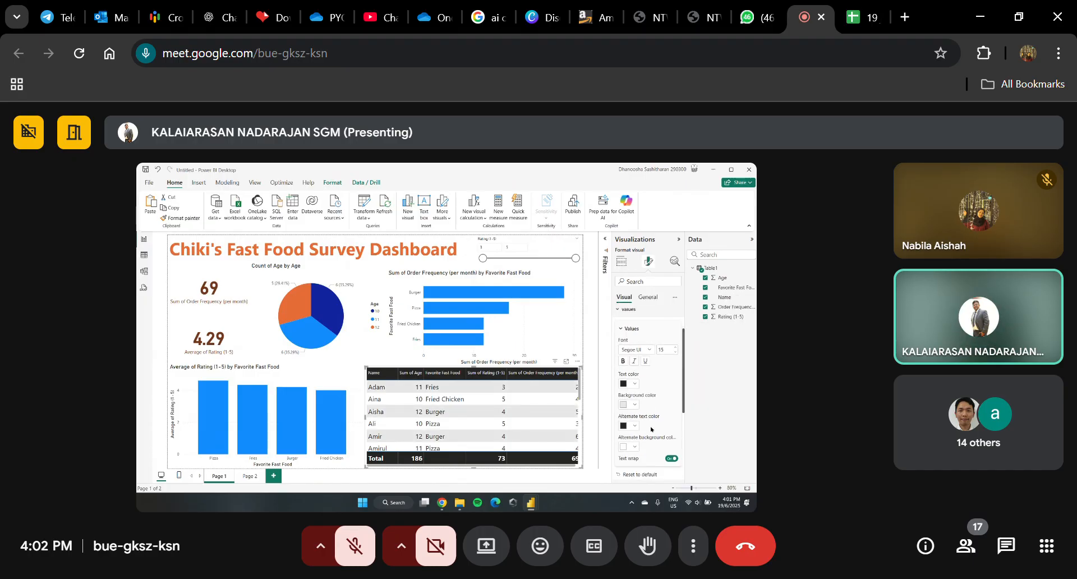
{"action": "left_click", "coordinate": [634, 404]}
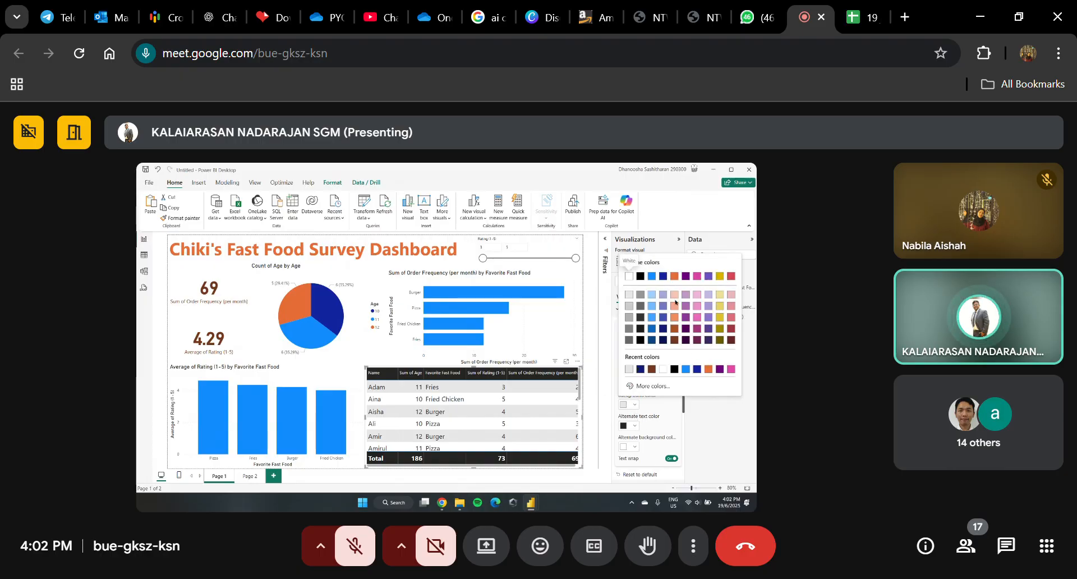
{"action": "left_click", "coordinate": [674, 302]}
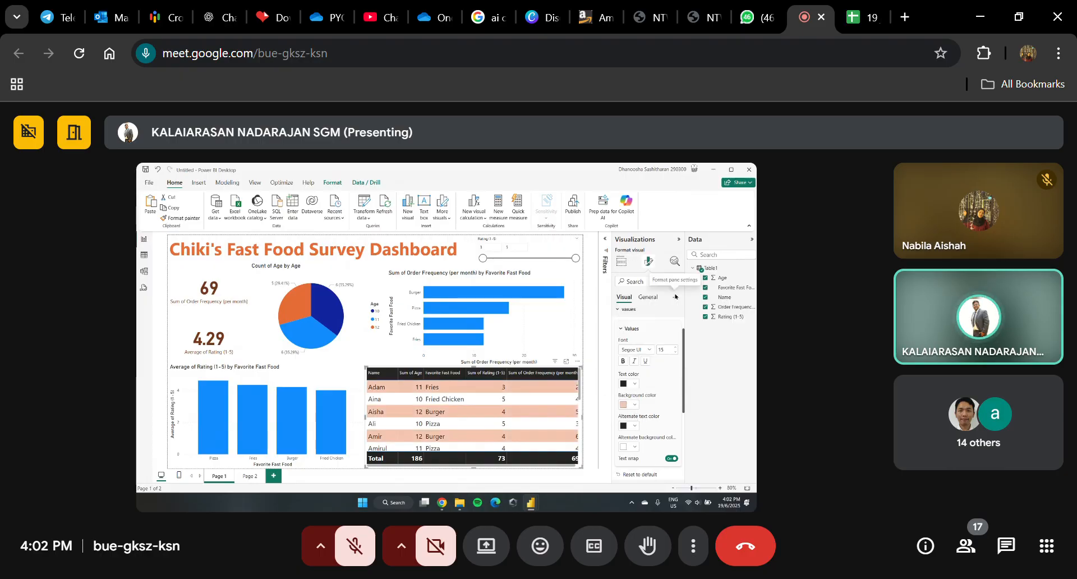
Step: Set the alternate background color of the table's values to the orange theme color, 40% lighter
{"action": "left_click", "coordinate": [635, 426]}
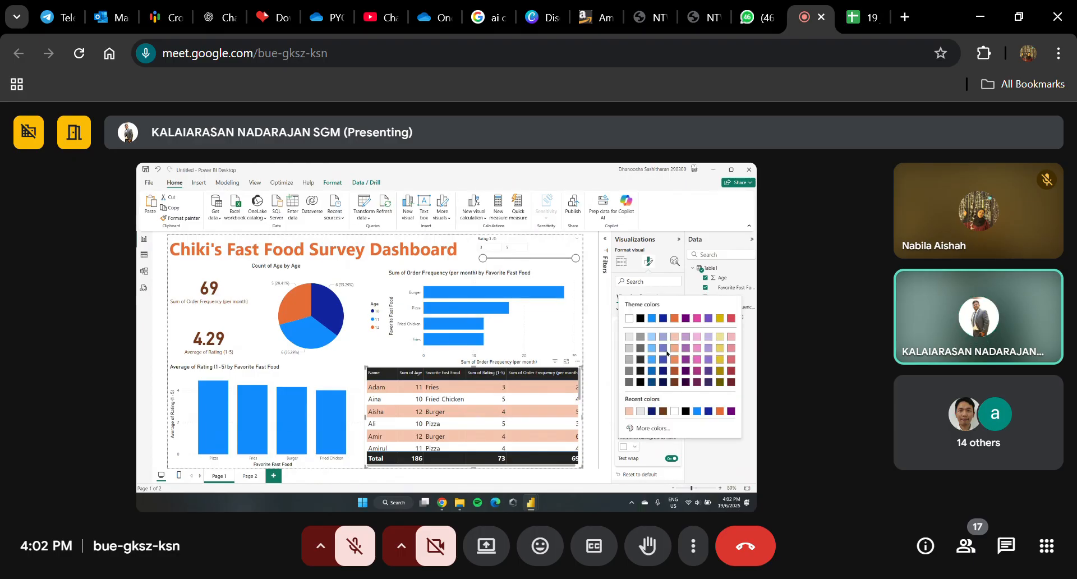
{"action": "left_click", "coordinate": [674, 371]}
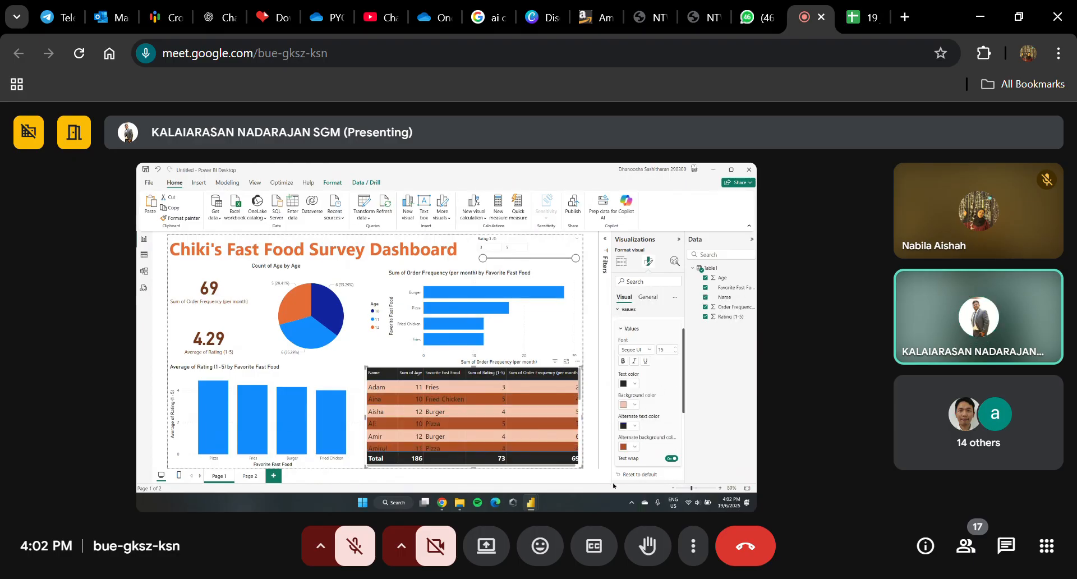
{"action": "left_click", "coordinate": [634, 446]}
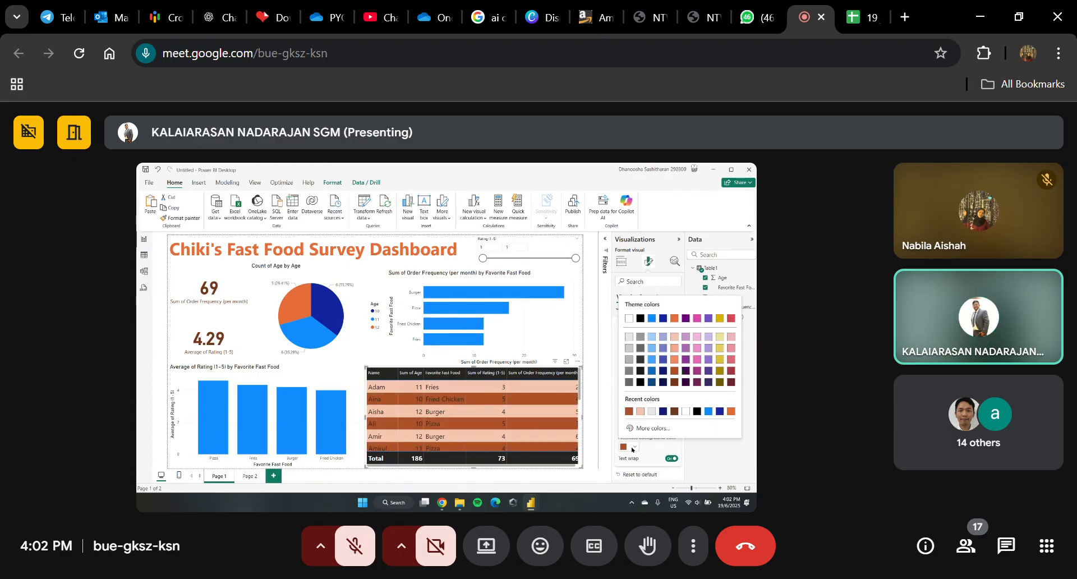
{"action": "left_click", "coordinate": [675, 347]}
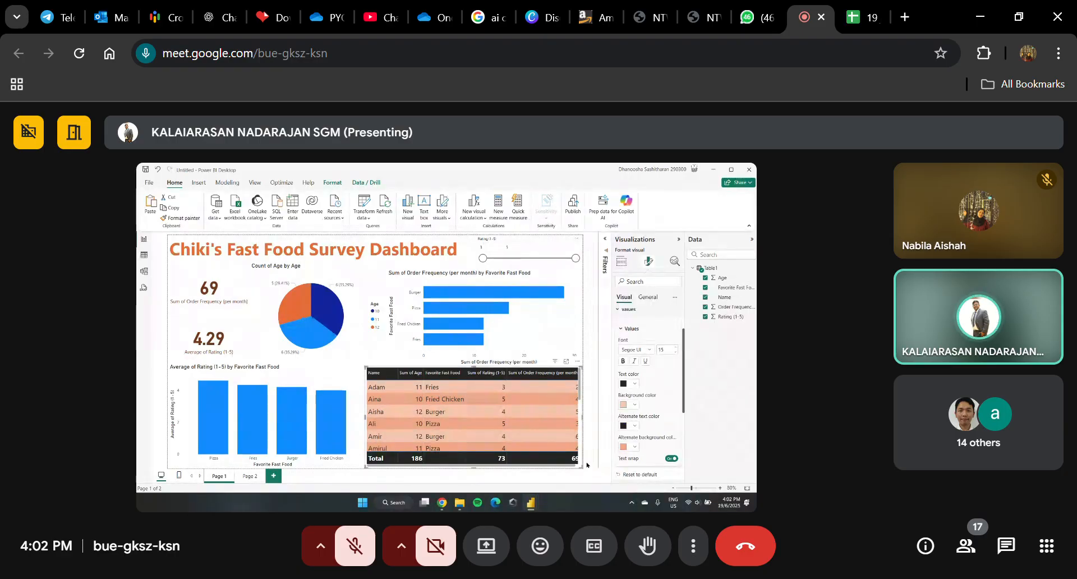
Step: Try dark brown as the alternate text color of the table's values and replace it with black
{"action": "left_click", "coordinate": [635, 425]}
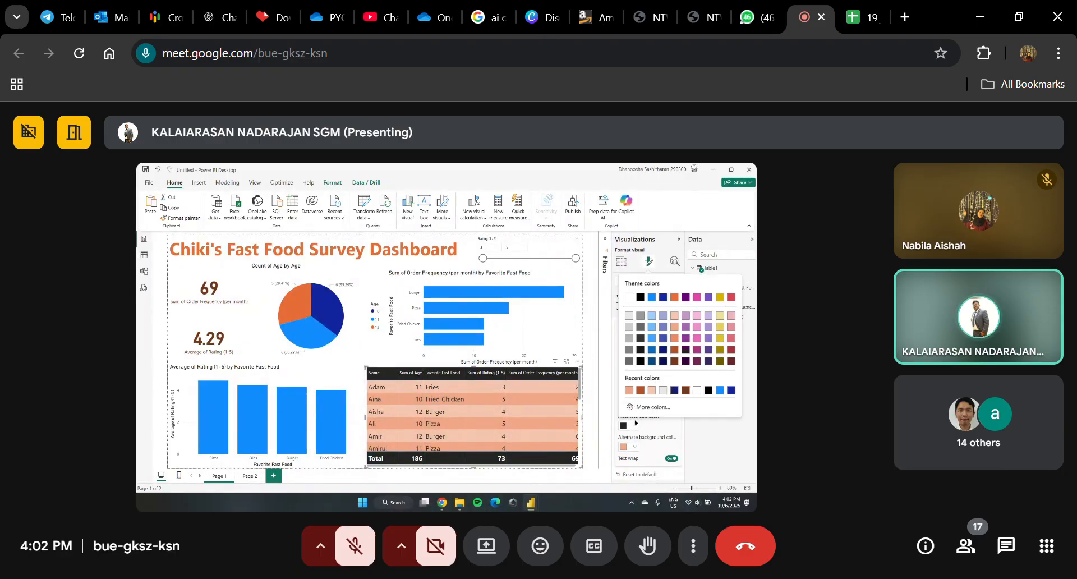
{"action": "left_click", "coordinate": [672, 362]}
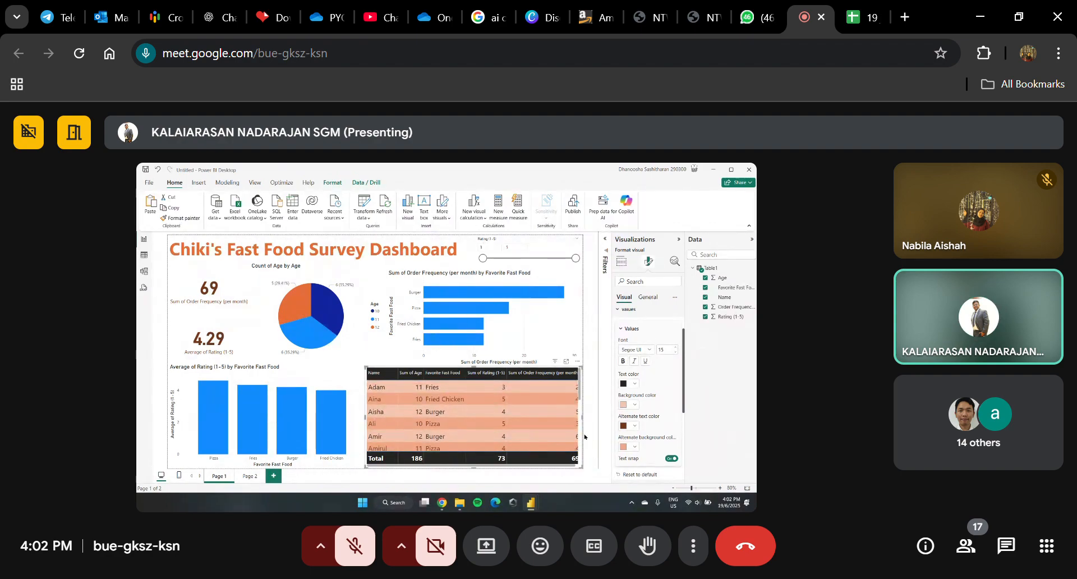
{"action": "left_click", "coordinate": [635, 425]}
{"action": "left_click", "coordinate": [642, 367]}
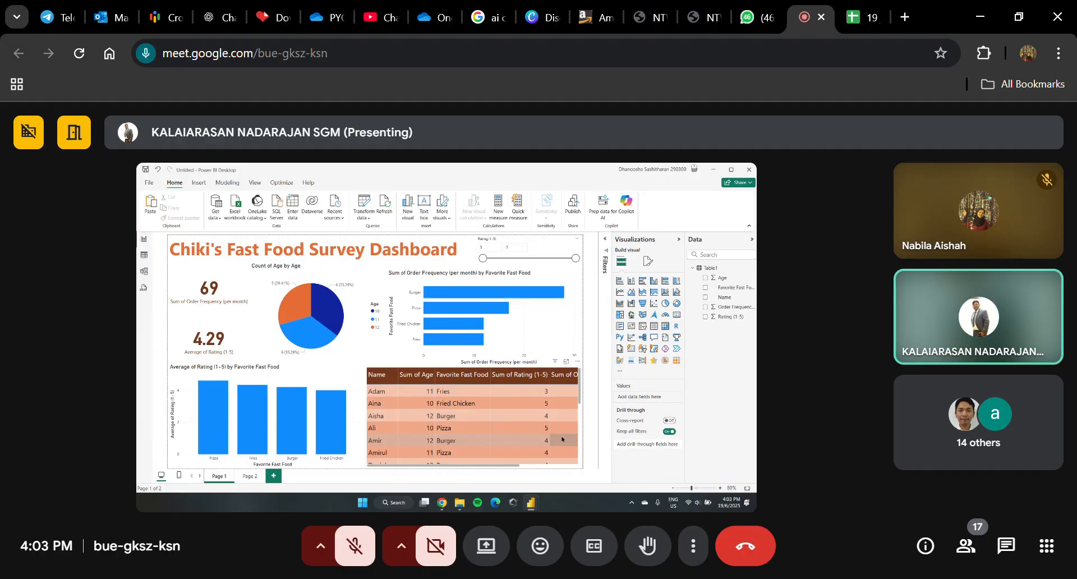
Step: Send the message "yes" to everyone in the meeting chat and close the chat
{"action": "left_click", "coordinate": [1018, 547]}
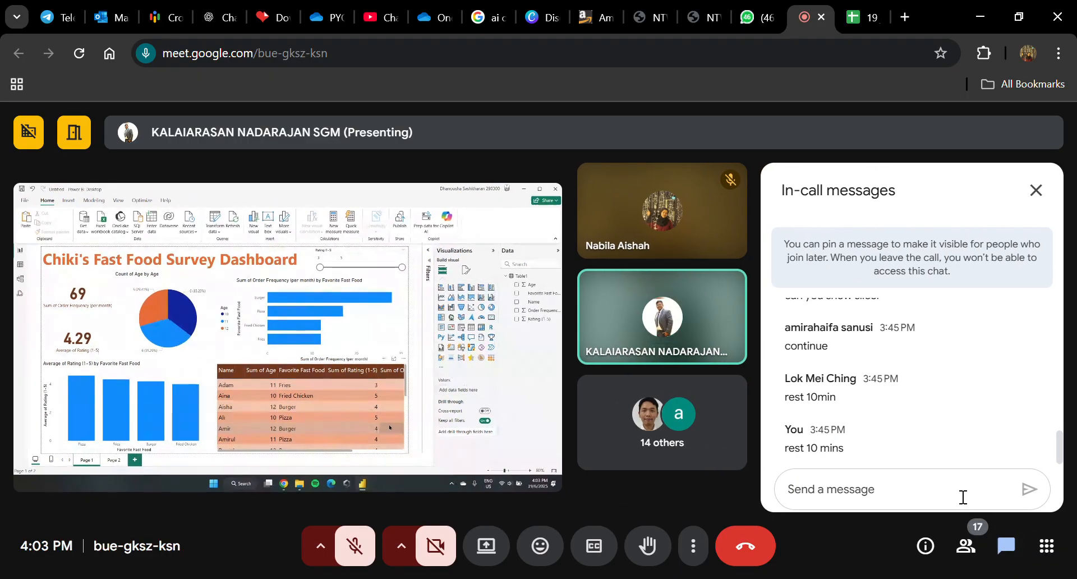
{"action": "type", "text": "yes"}
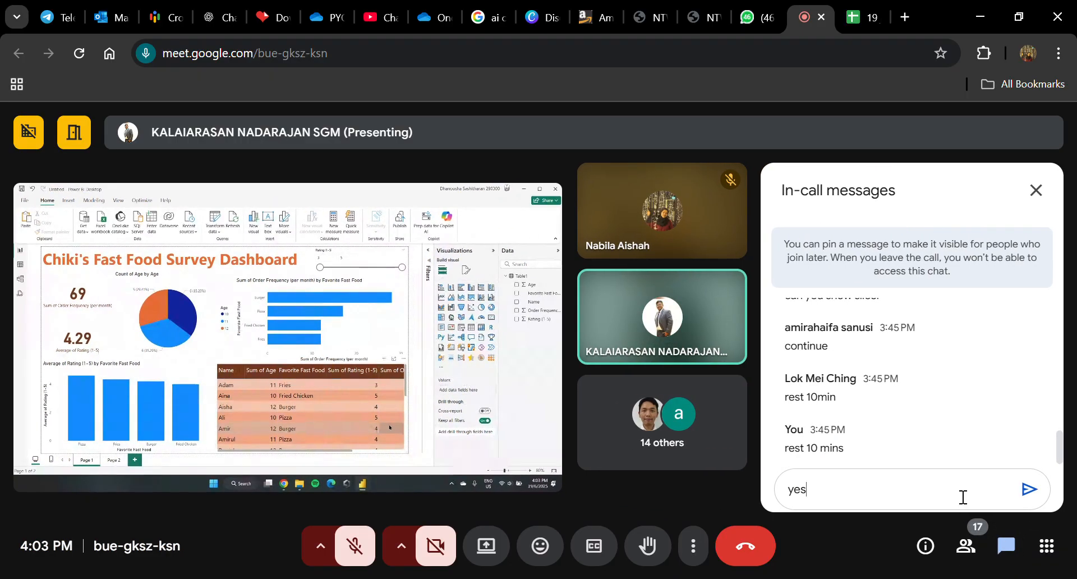
{"action": "key", "text": "Return"}
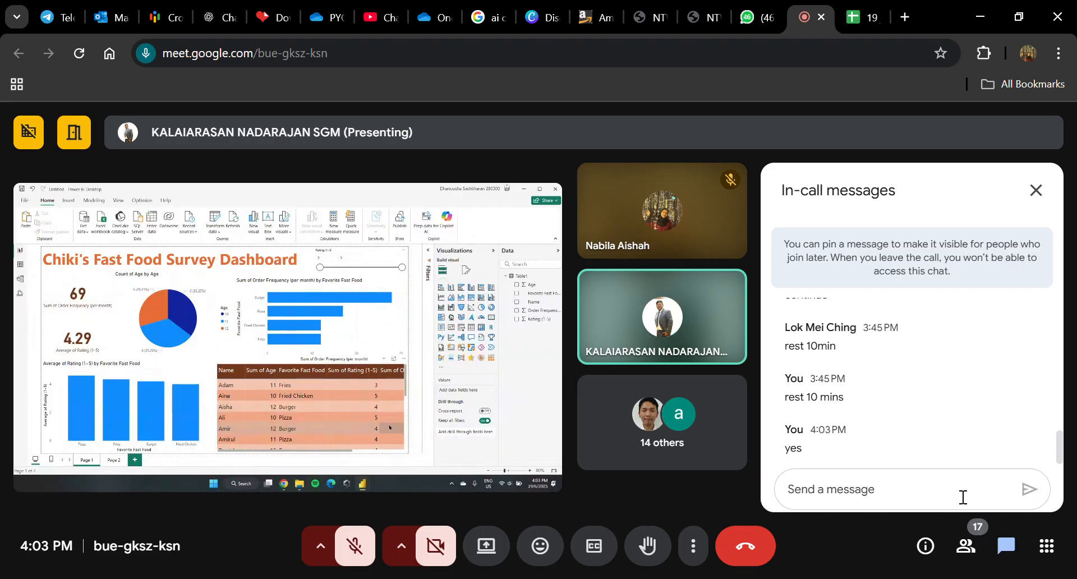
{"action": "left_click", "coordinate": [1044, 191]}
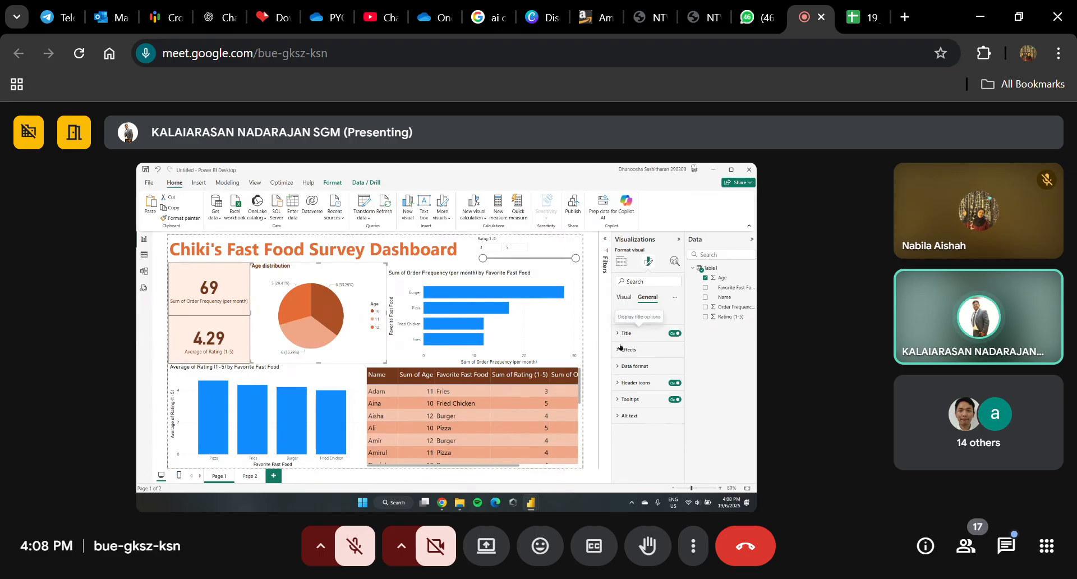
Step: Try dark blue, light orange and light yellow backgrounds on the Age distribution pie chart and return it to white
{"action": "left_click", "coordinate": [625, 350]}
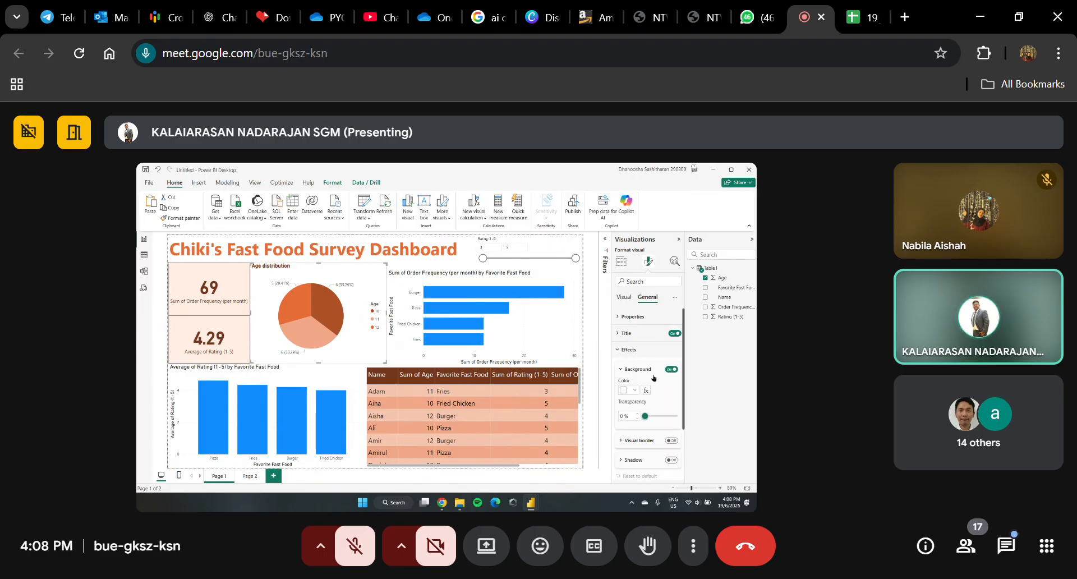
{"action": "scroll", "coordinate": [645, 378], "scroll_direction": "down", "scroll_amount": 1}
{"action": "left_click", "coordinate": [633, 349]}
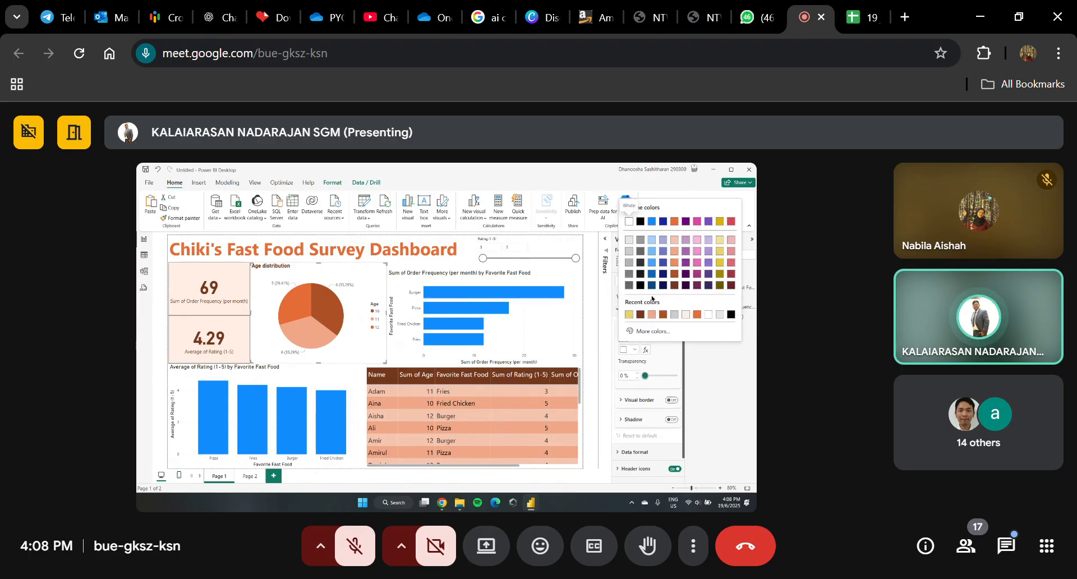
{"action": "left_click", "coordinate": [651, 273]}
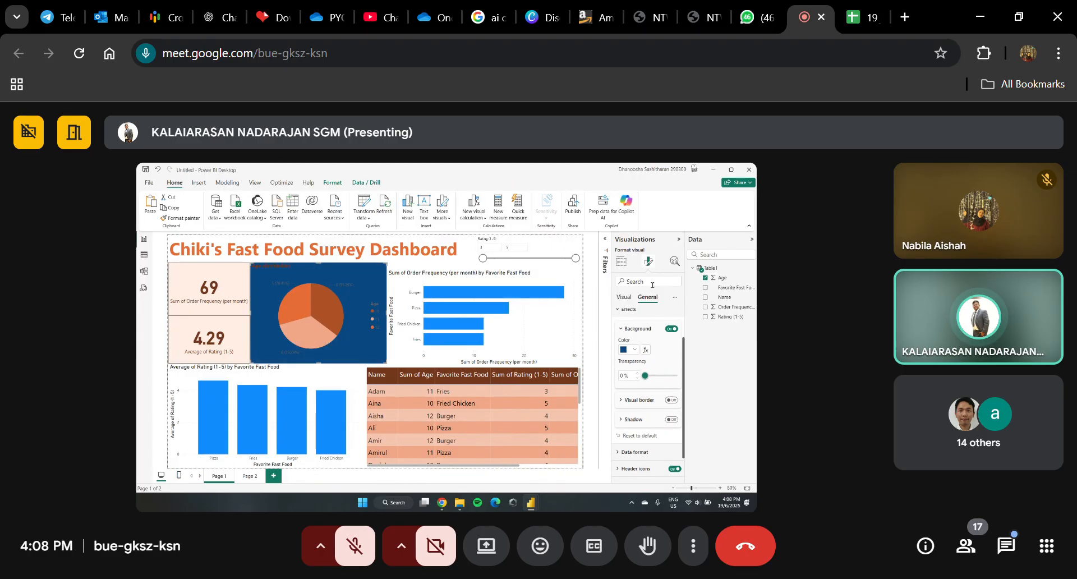
{"action": "left_click", "coordinate": [634, 350]}
{"action": "left_click", "coordinate": [673, 244]}
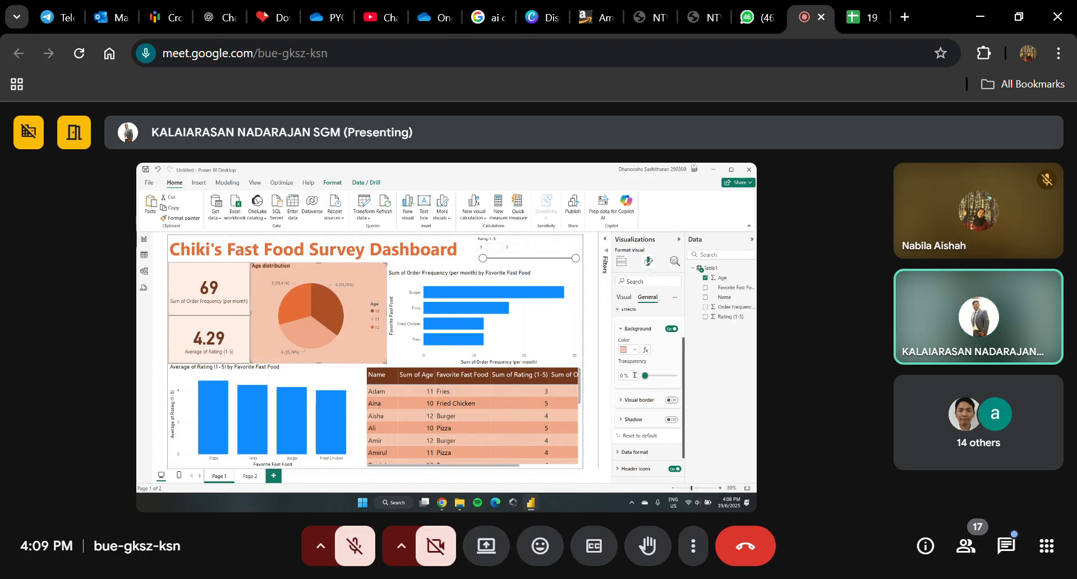
{"action": "left_click", "coordinate": [634, 349]}
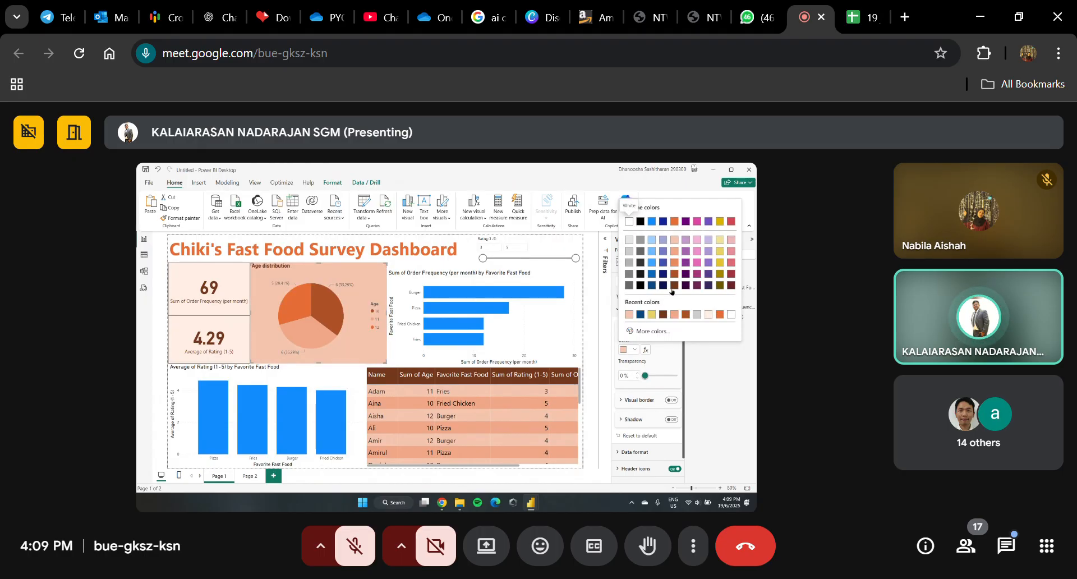
{"action": "left_click", "coordinate": [720, 240]}
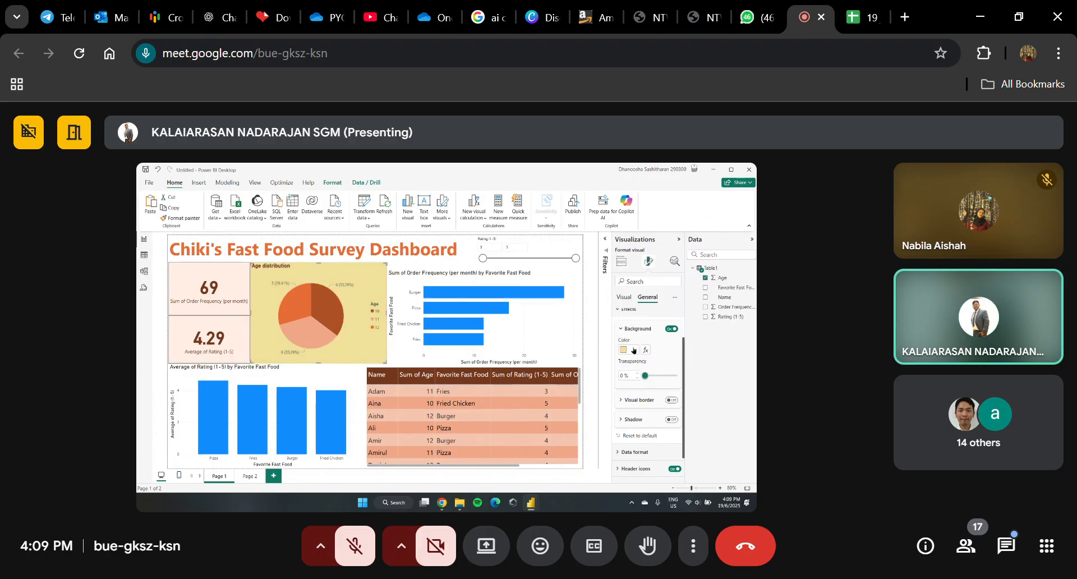
{"action": "left_click", "coordinate": [635, 350]}
{"action": "left_click", "coordinate": [629, 225]}
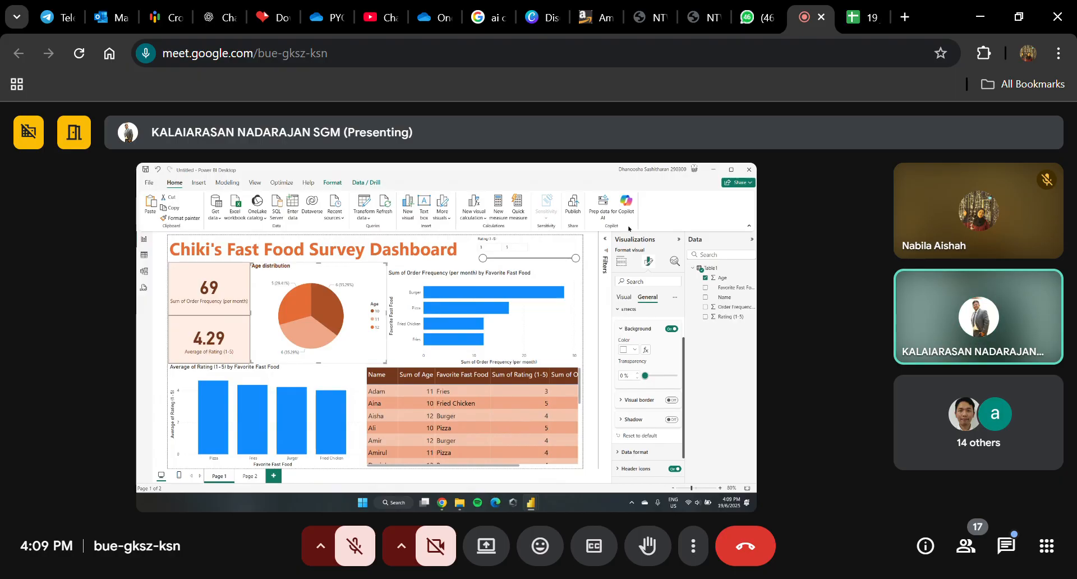
Step: Turn on the visual border of the Age distribution pie chart and increase its width
{"action": "left_click", "coordinate": [629, 403]}
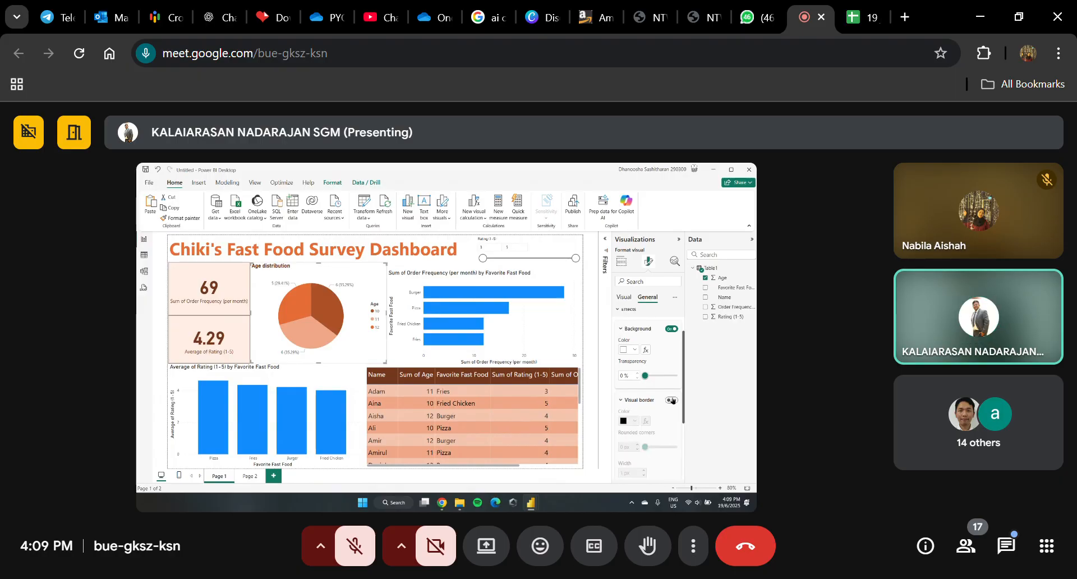
{"action": "left_click", "coordinate": [672, 400]}
{"action": "scroll", "coordinate": [640, 425], "scroll_direction": "down", "scroll_amount": 2}
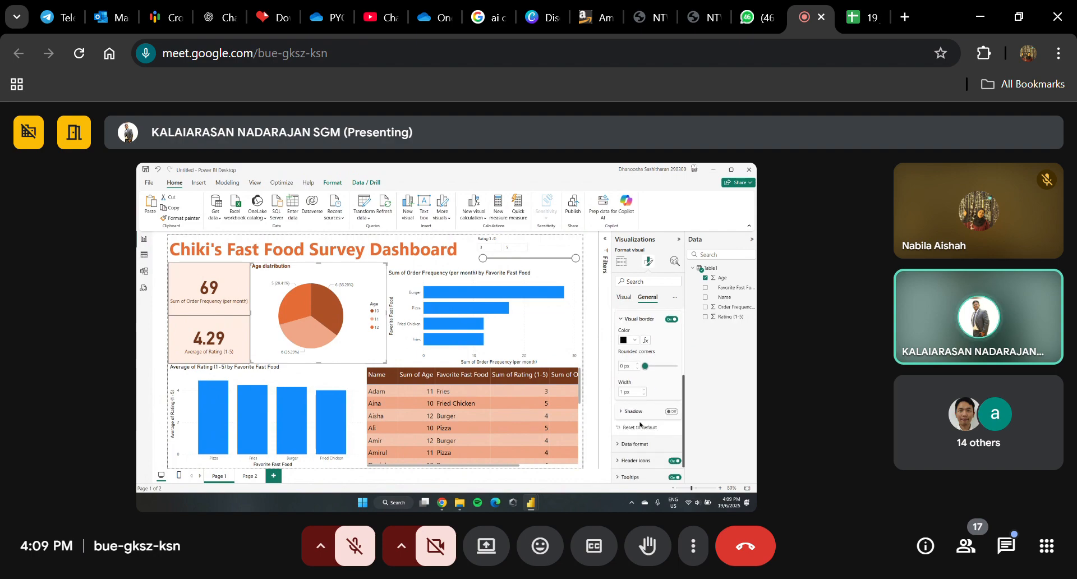
{"action": "left_click", "coordinate": [643, 389]}
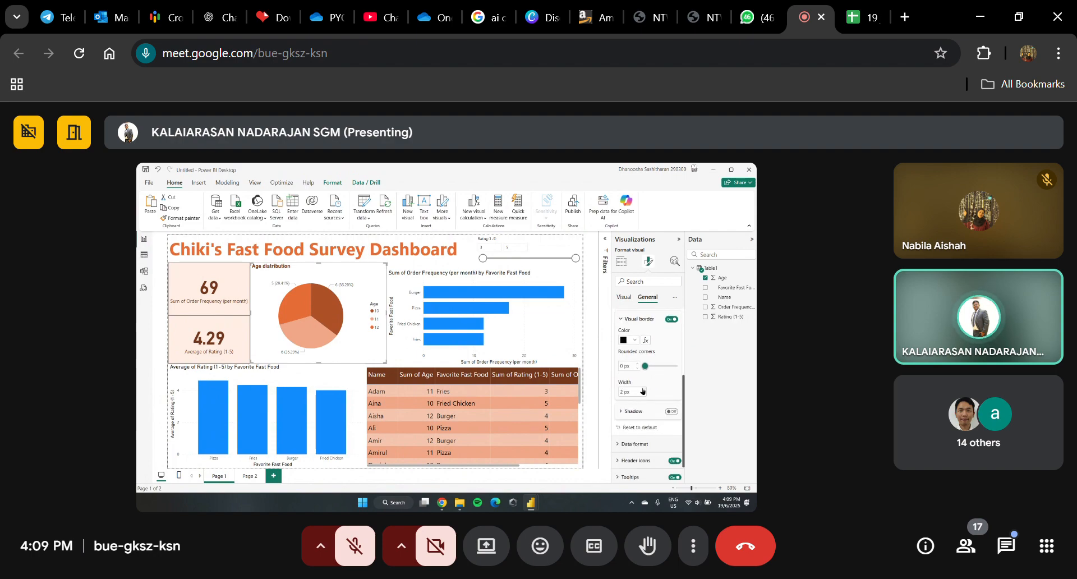
{"action": "left_click", "coordinate": [598, 368]}
Step: Reduce the width of the Age distribution pie chart's visual border to a thin line
{"action": "left_click", "coordinate": [338, 345]}
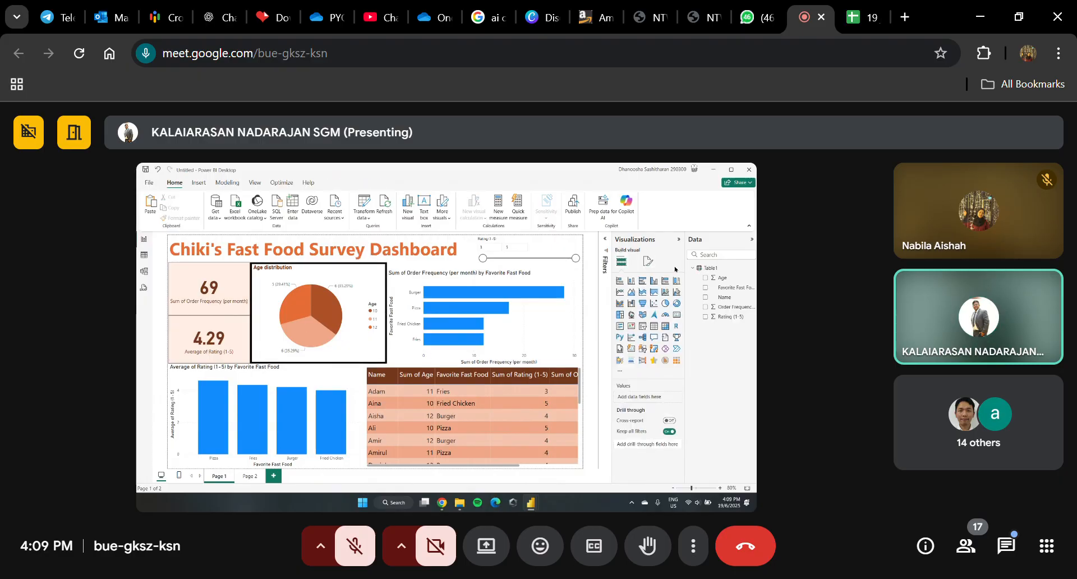
{"action": "left_click", "coordinate": [648, 261]}
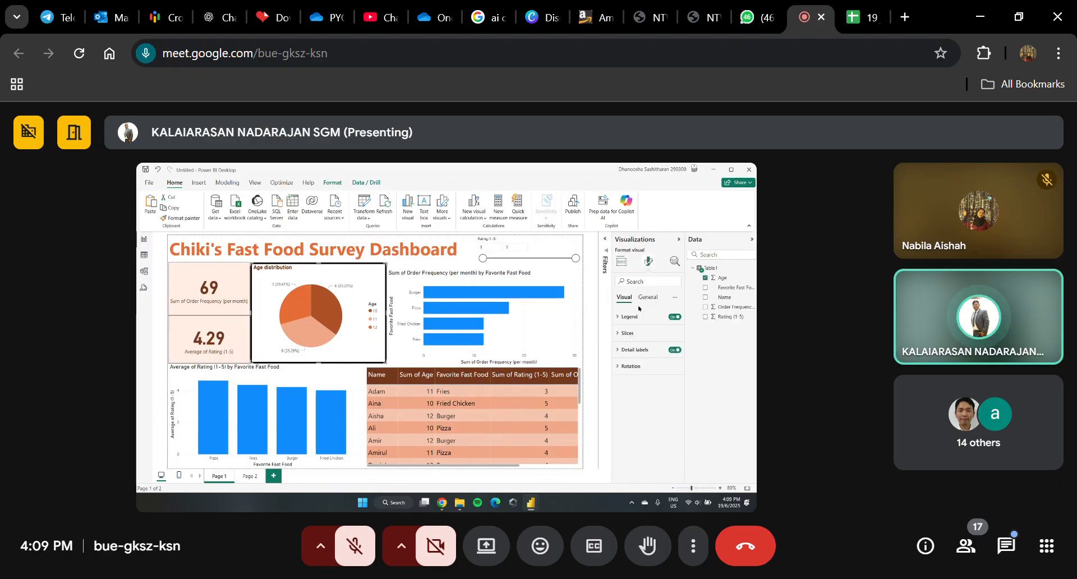
{"action": "left_click", "coordinate": [644, 298]}
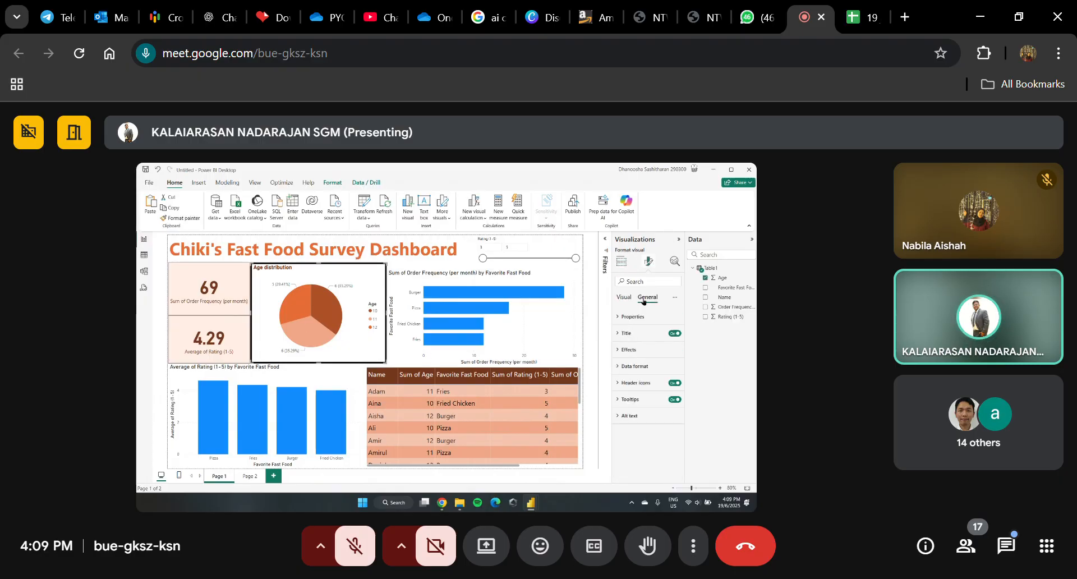
{"action": "left_click", "coordinate": [628, 349]}
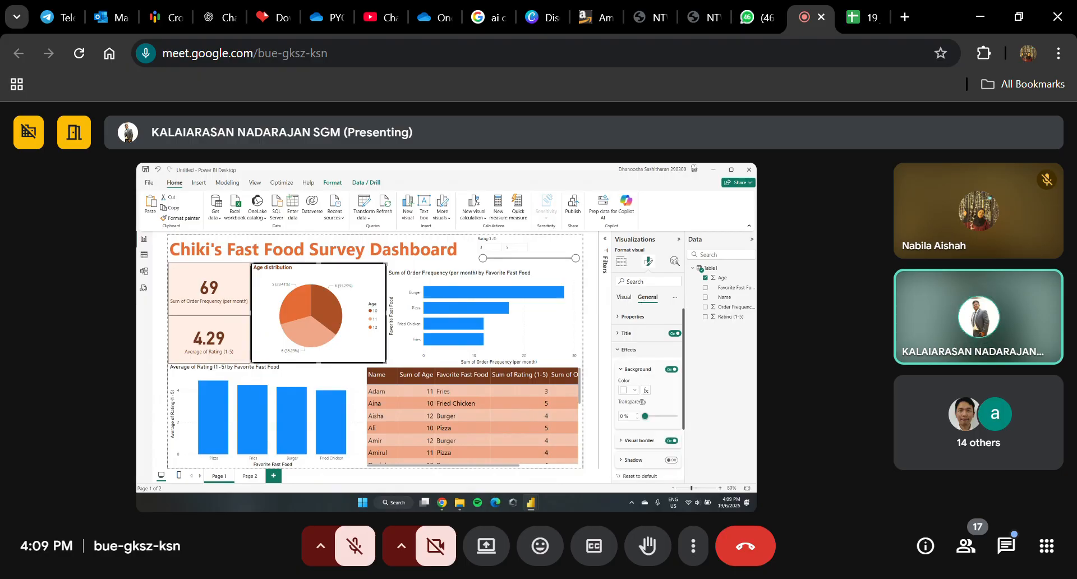
{"action": "left_click", "coordinate": [627, 439]}
{"action": "scroll", "coordinate": [628, 439], "scroll_direction": "down", "scroll_amount": 2}
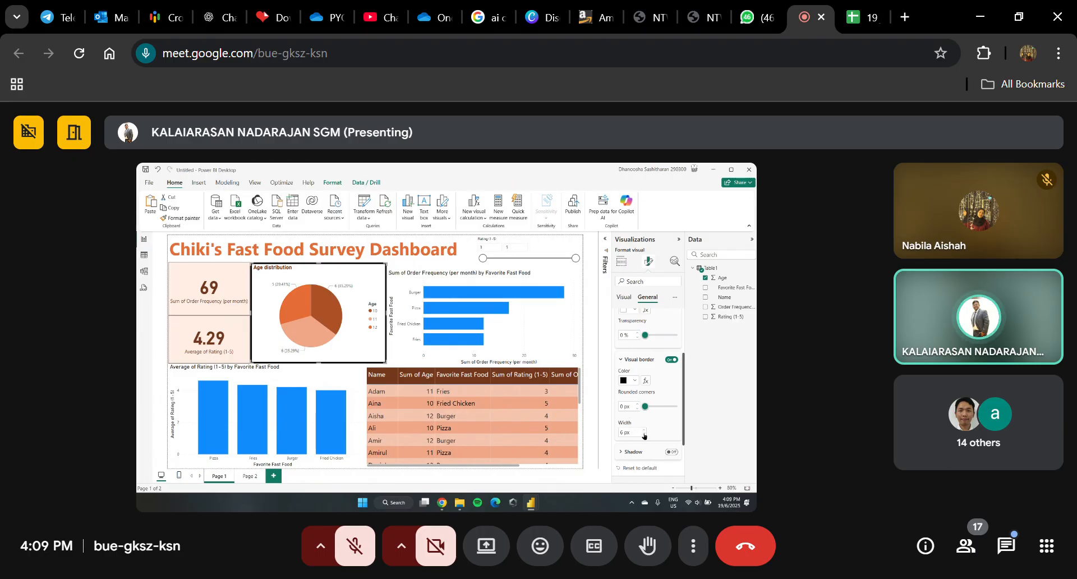
{"action": "left_click", "coordinate": [590, 376]}
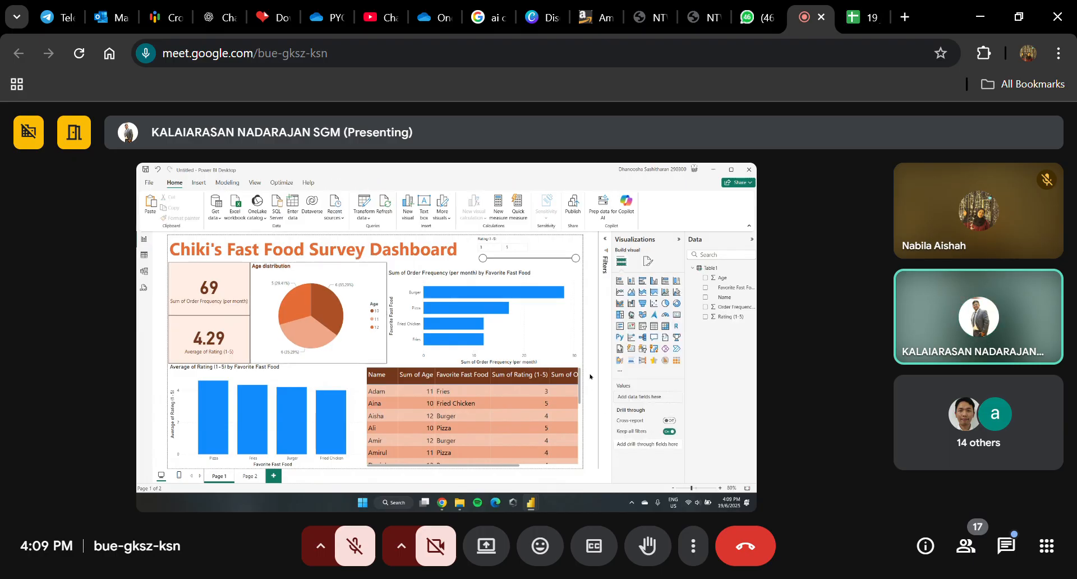
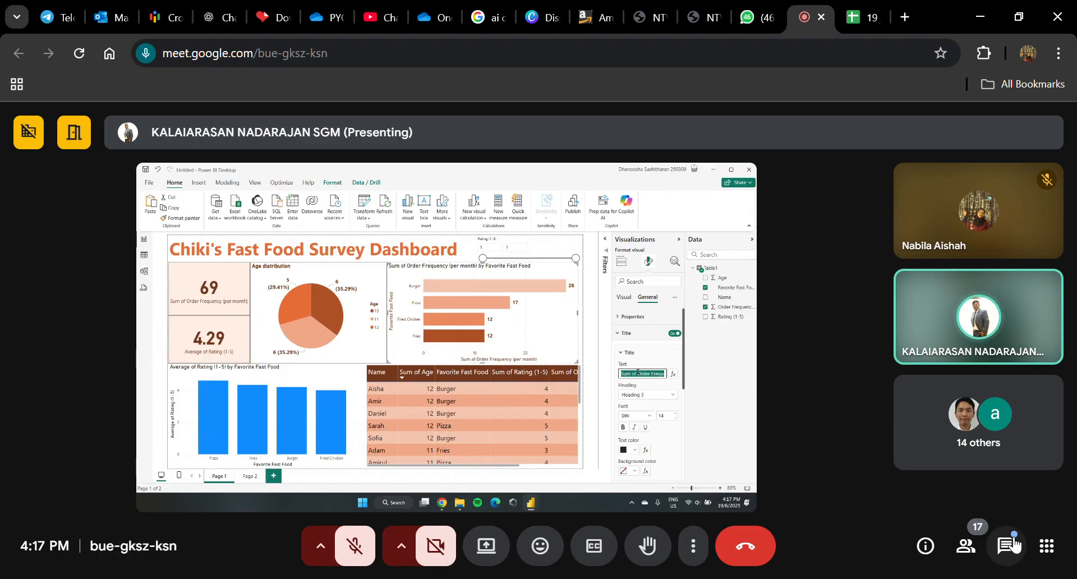
Step: Find the shared thinksip_yt YouTube channel link in the meeting chat, open it in a new tab and return to the meeting
{"action": "left_click", "coordinate": [1001, 541]}
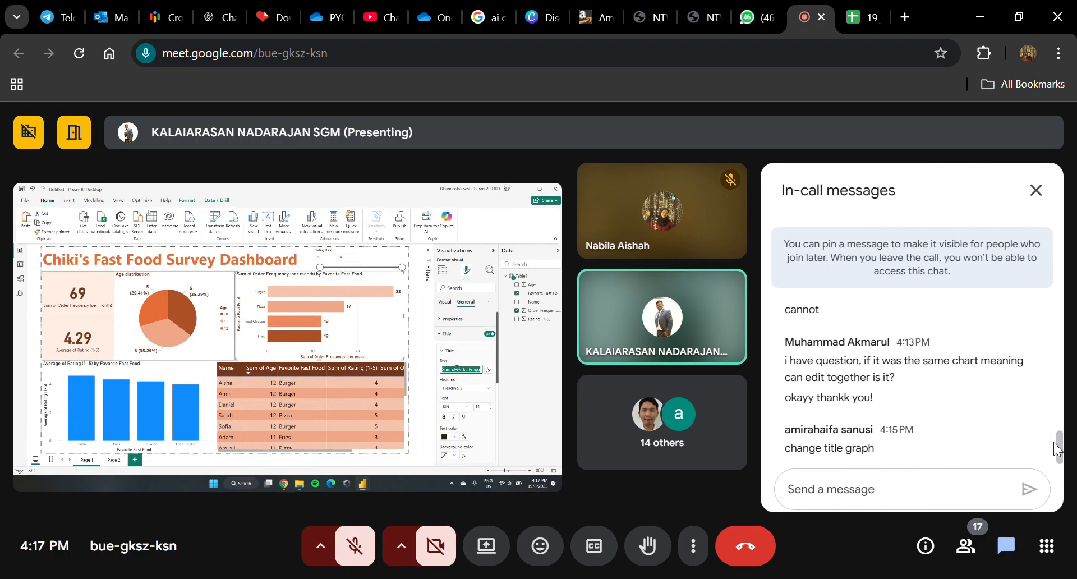
{"action": "left_click_drag", "start_coordinate": [1061, 444], "coordinate": [1061, 443]}
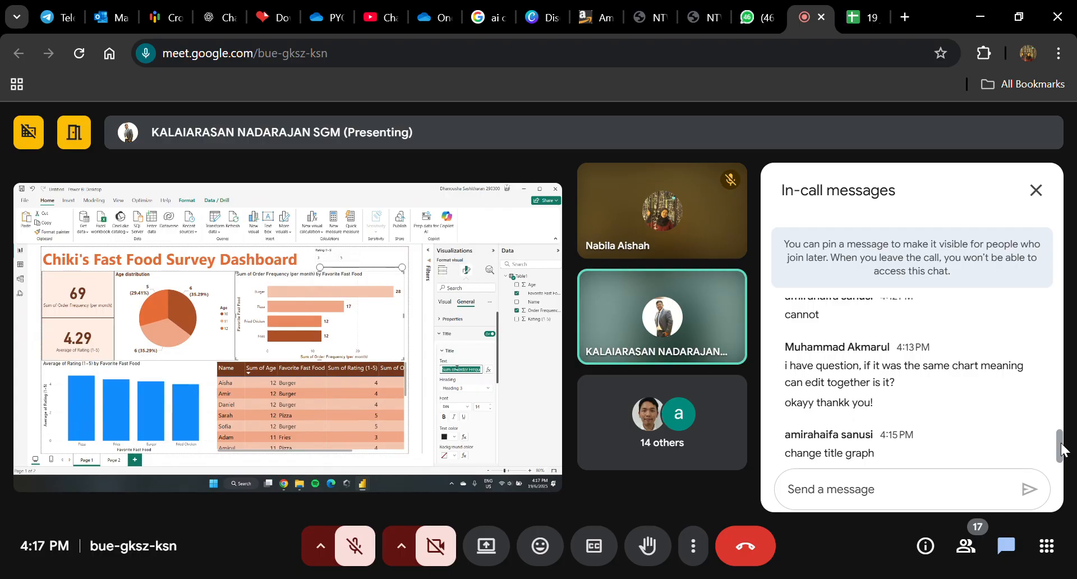
{"action": "left_click_drag", "start_coordinate": [1061, 447], "coordinate": [1062, 324]}
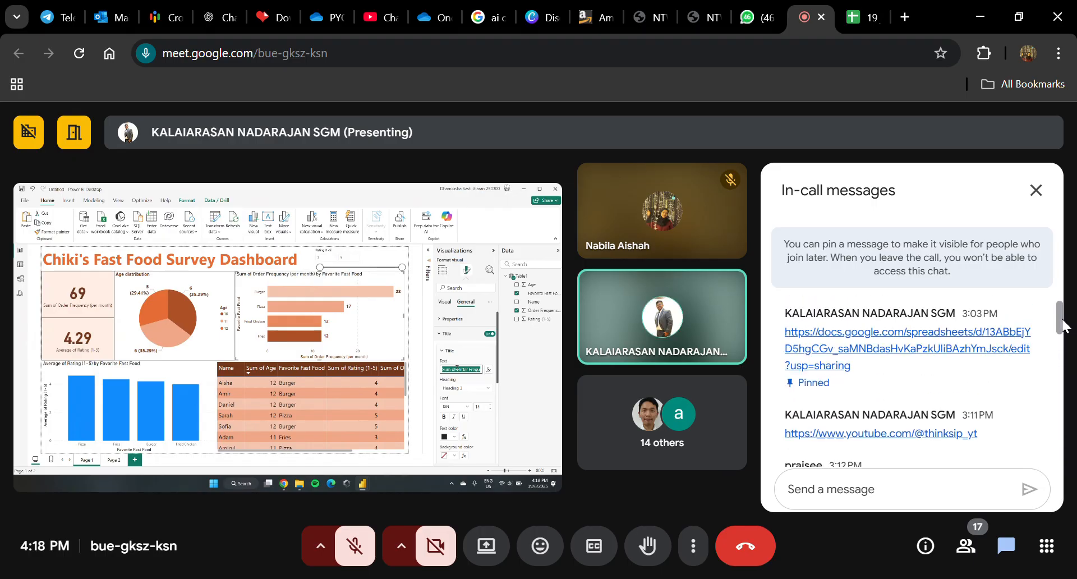
{"action": "left_click", "coordinate": [970, 435]}
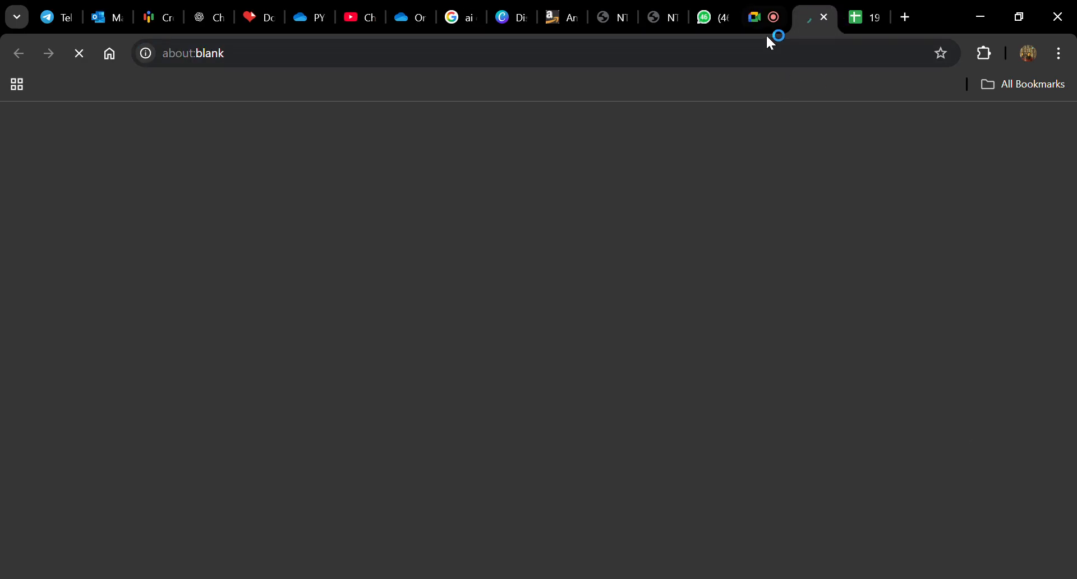
{"action": "left_click", "coordinate": [758, 24]}
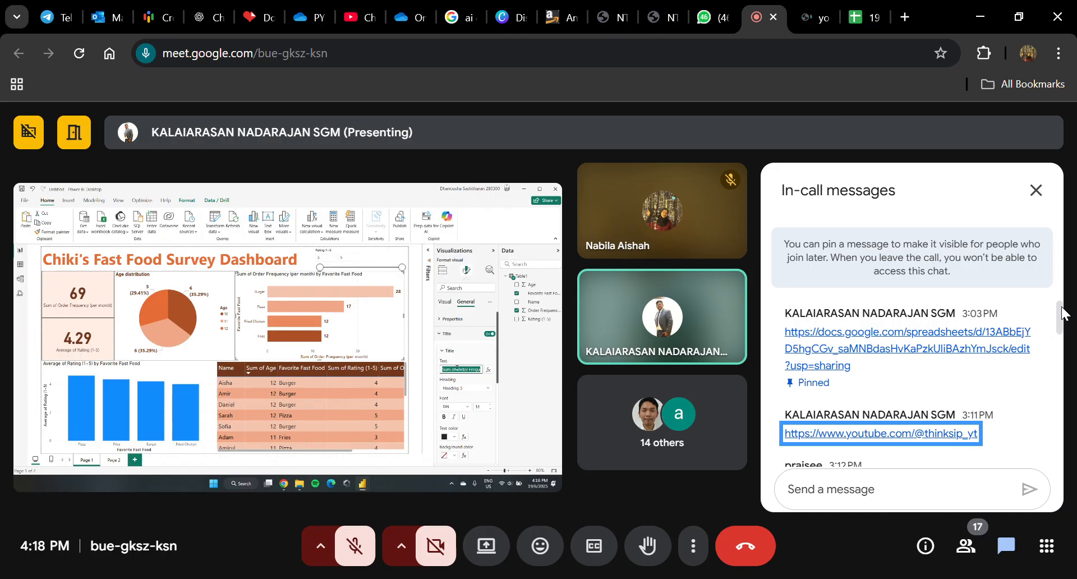
Step: Check the newest messages in the meeting chat and close the chat
{"action": "scroll", "coordinate": [1053, 392], "scroll_direction": "down", "scroll_amount": 5}
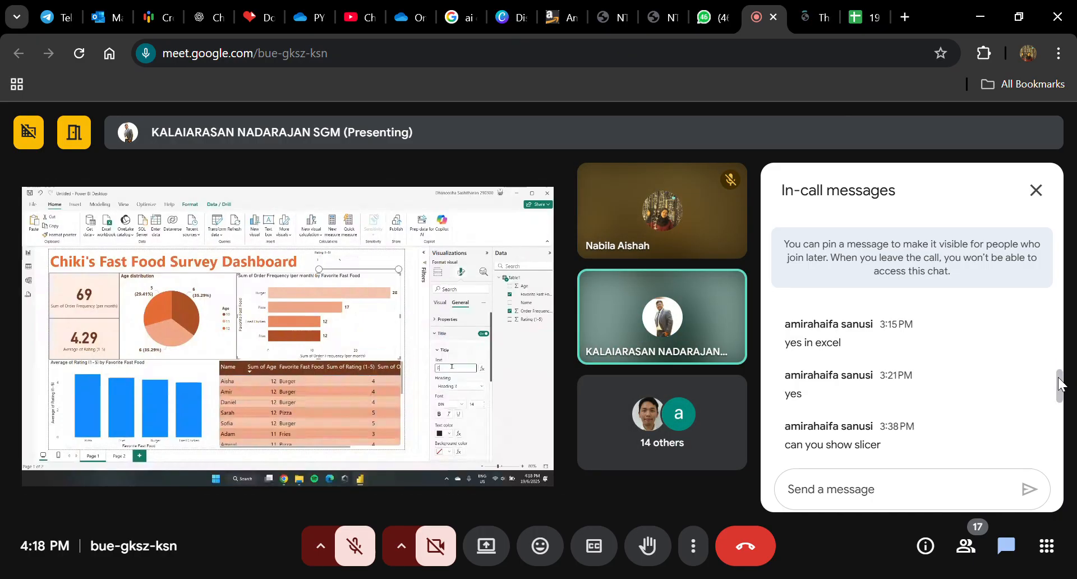
{"action": "left_click_drag", "start_coordinate": [1058, 387], "coordinate": [1059, 471]}
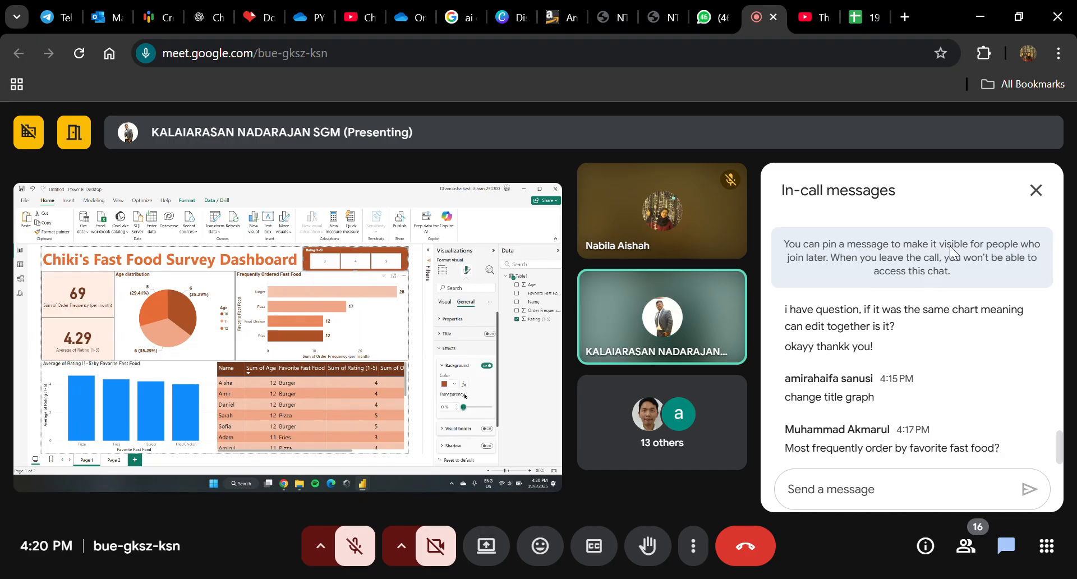
{"action": "left_click", "coordinate": [1036, 191]}
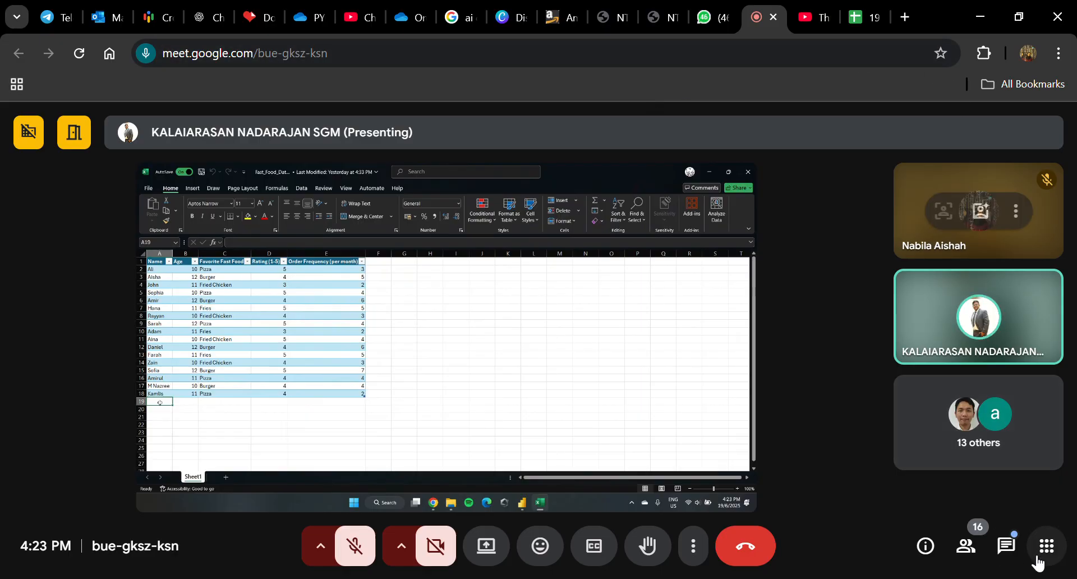
Step: Reopen the meeting chat at the latest messages
{"action": "left_click", "coordinate": [1006, 545]}
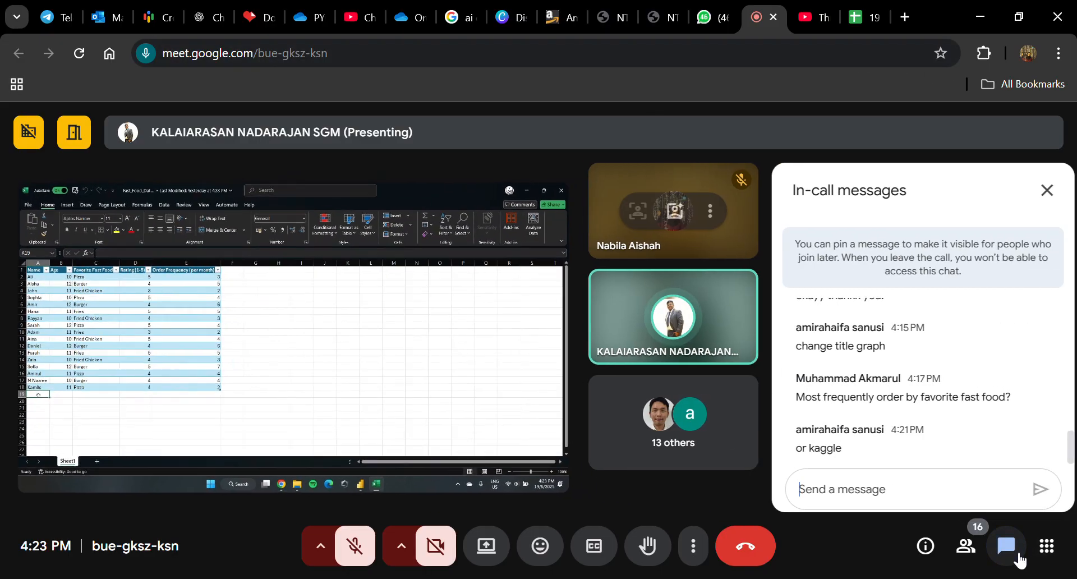